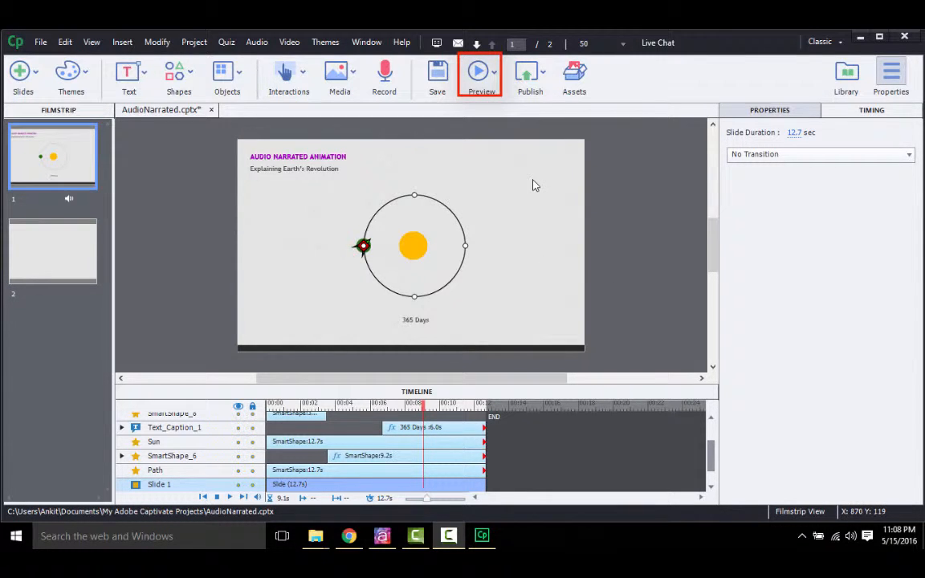
- Preview the whole project to watch the finished Earth revolution animation on slide 1, and close the preview
{"action": "left_click", "coordinate": [491, 69]}
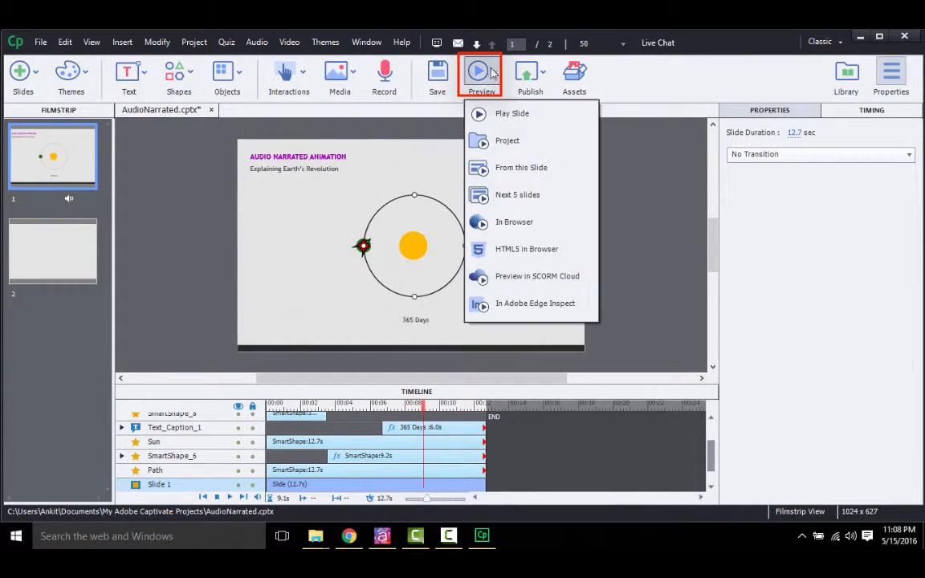
{"action": "left_click", "coordinate": [506, 141]}
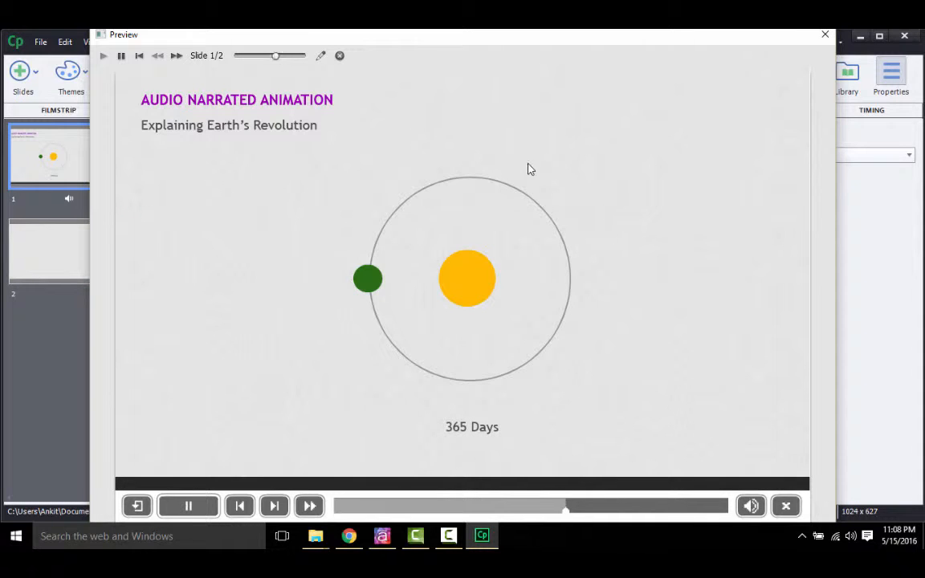
{"action": "left_click", "coordinate": [785, 506]}
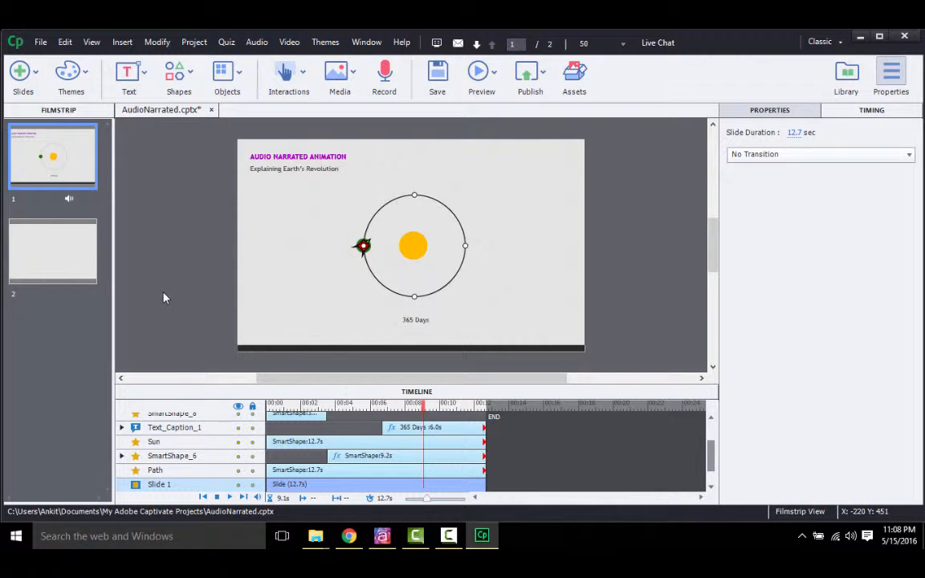
- On the empty slide 2, draw two small circles for the sun and the Earth, the second about 92 x 92 px
{"action": "left_click", "coordinate": [92, 261]}
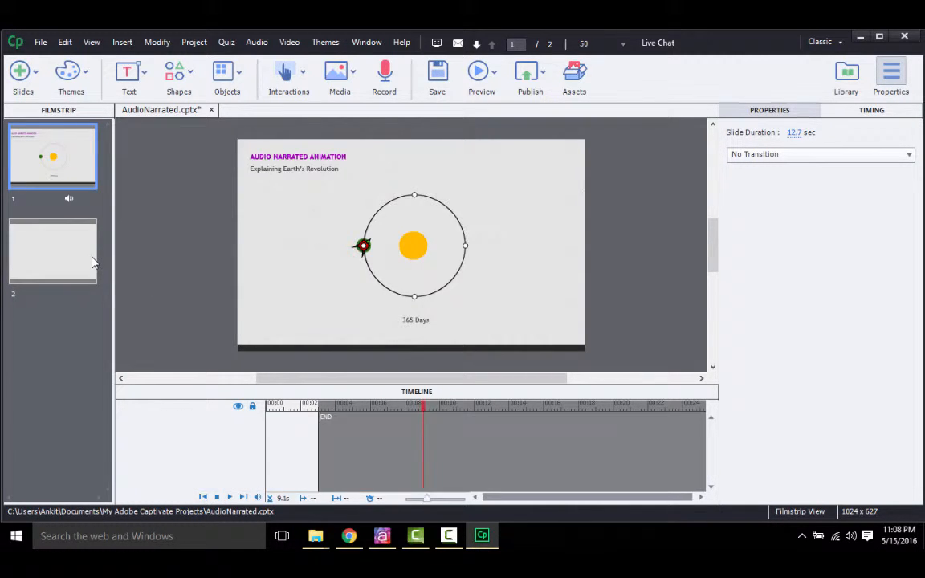
{"action": "left_click", "coordinate": [191, 77]}
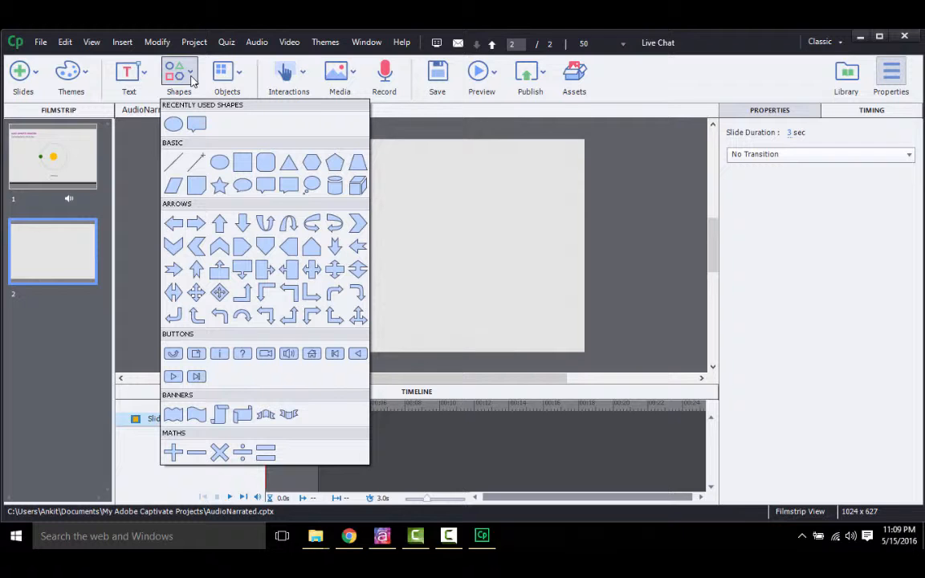
{"action": "left_click", "coordinate": [173, 123]}
{"action": "left_click_drag", "start_coordinate": [353, 191], "coordinate": [390, 228]}
{"action": "left_click", "coordinate": [180, 81]}
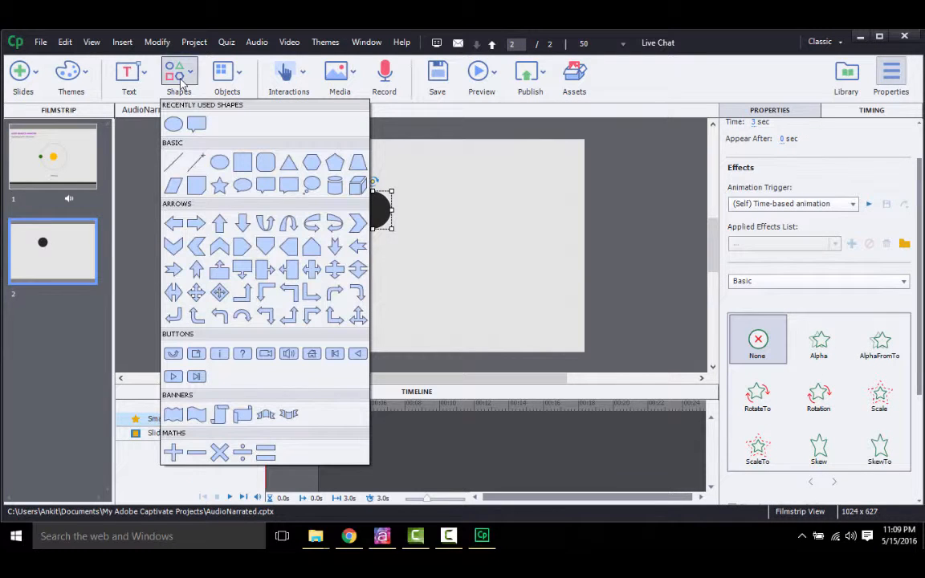
{"action": "left_click", "coordinate": [220, 165]}
{"action": "left_click_drag", "start_coordinate": [396, 250], "coordinate": [428, 277]}
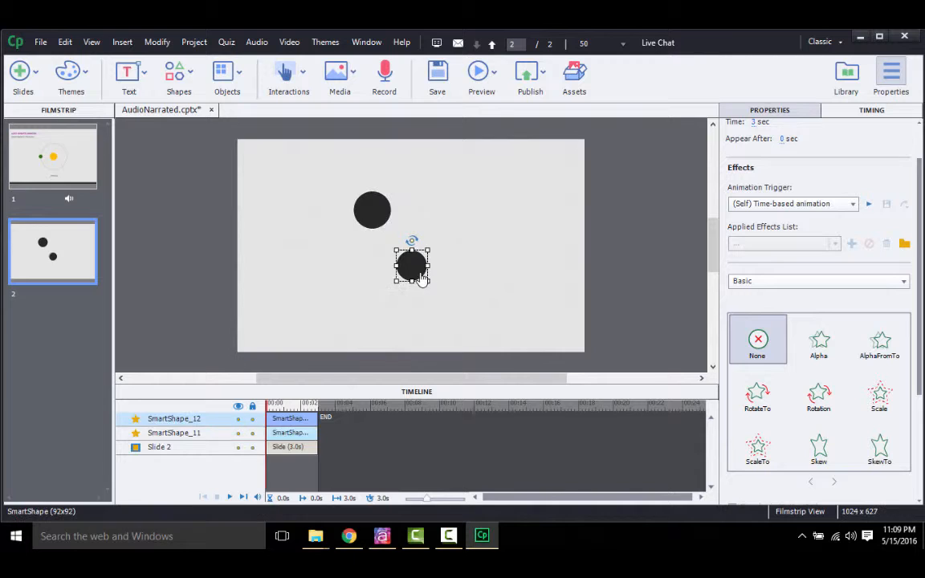
- Draw a large orbit circle about 322 x 322 px over the two small circles
{"action": "left_click", "coordinate": [184, 79]}
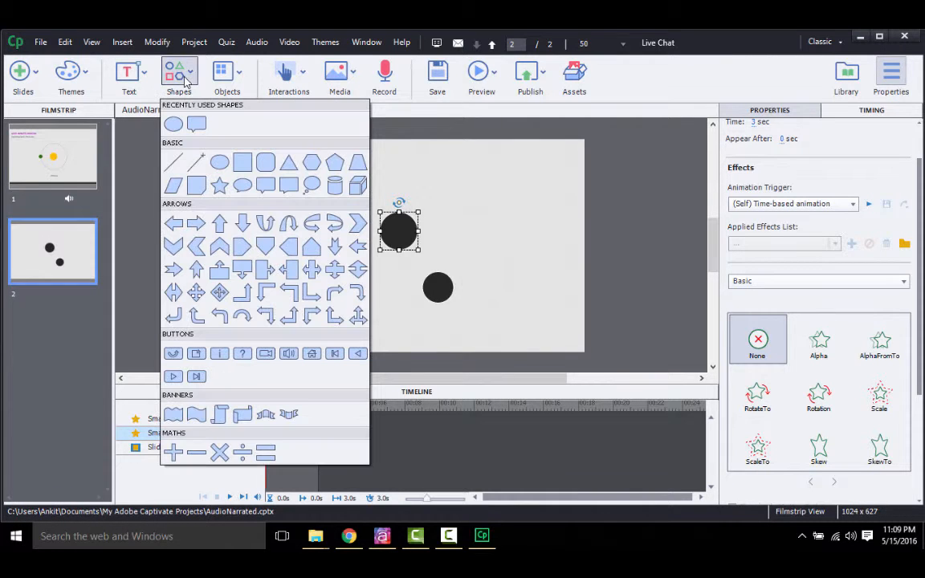
{"action": "left_click", "coordinate": [219, 164]}
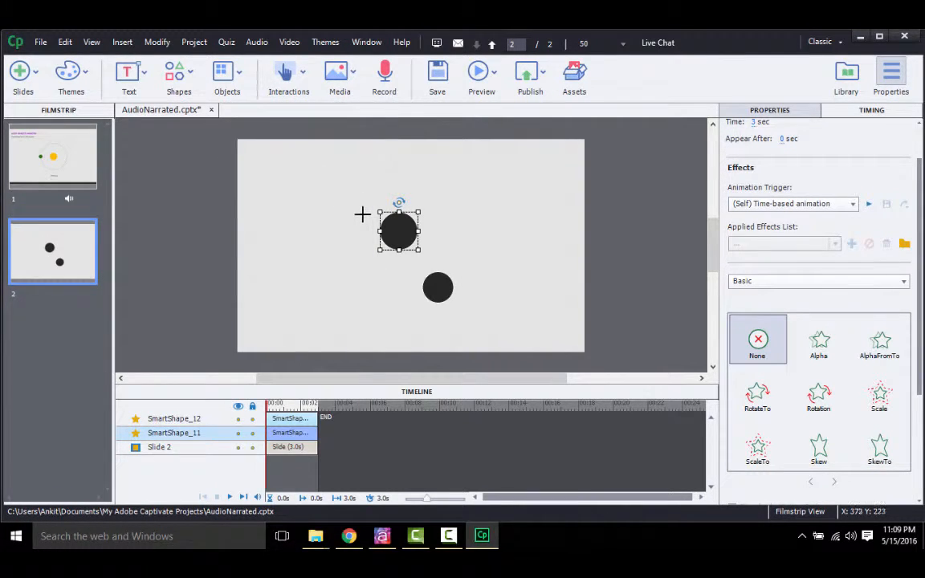
{"action": "left_click_drag", "start_coordinate": [363, 214], "coordinate": [470, 306]}
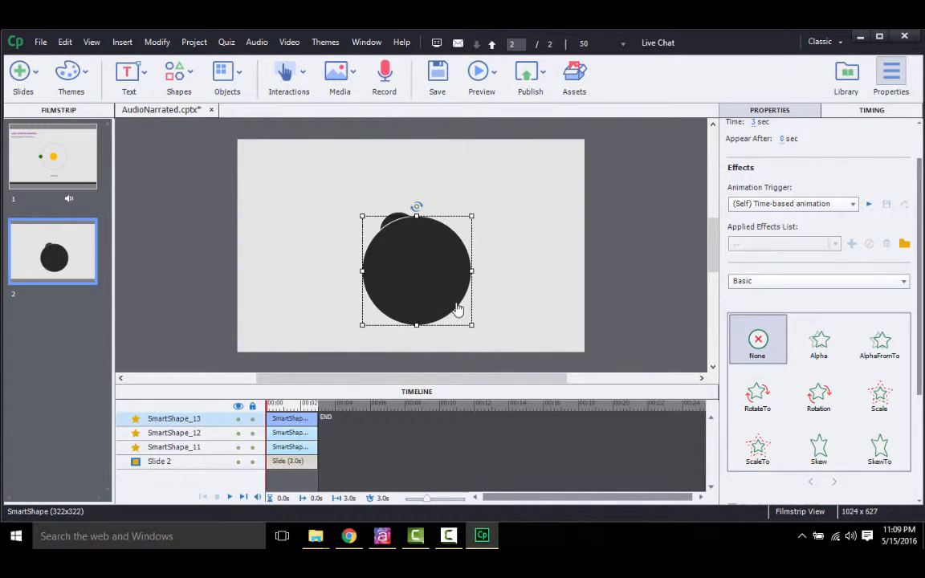
- Set the large orbit circle's fill opacity to 0 %
{"action": "scroll", "coordinate": [912, 135], "scroll_direction": "down", "scroll_amount": 1}
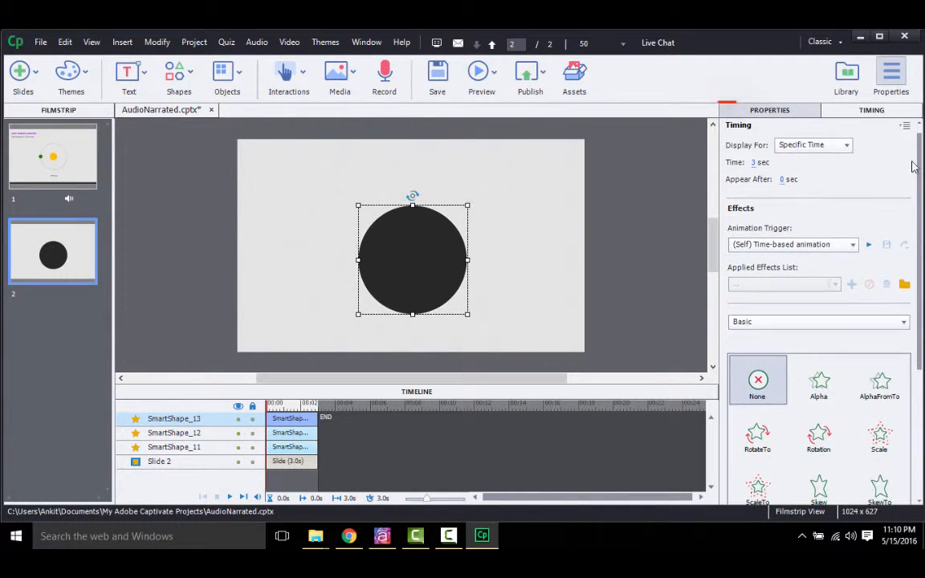
{"action": "left_click", "coordinate": [758, 113]}
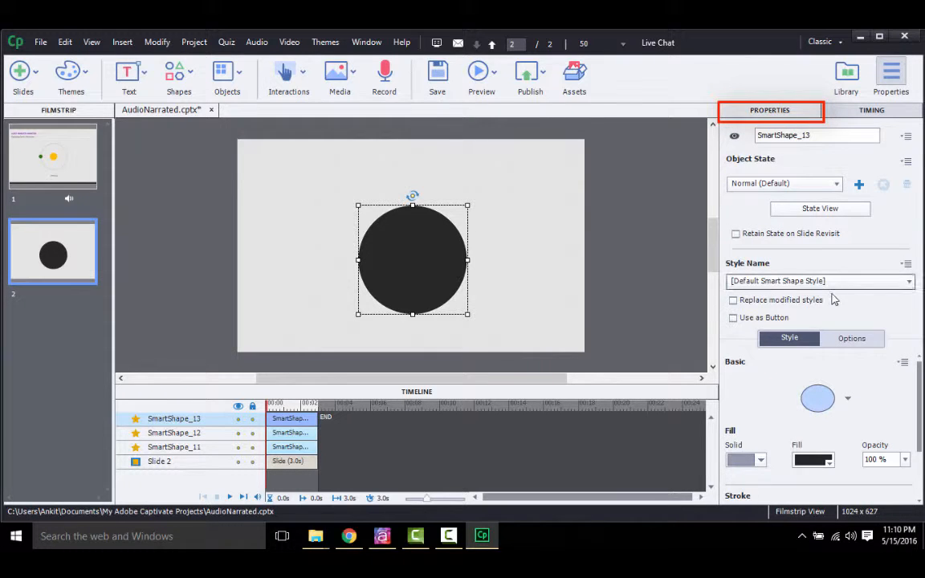
{"action": "left_click", "coordinate": [813, 424]}
{"action": "left_click", "coordinate": [900, 421]}
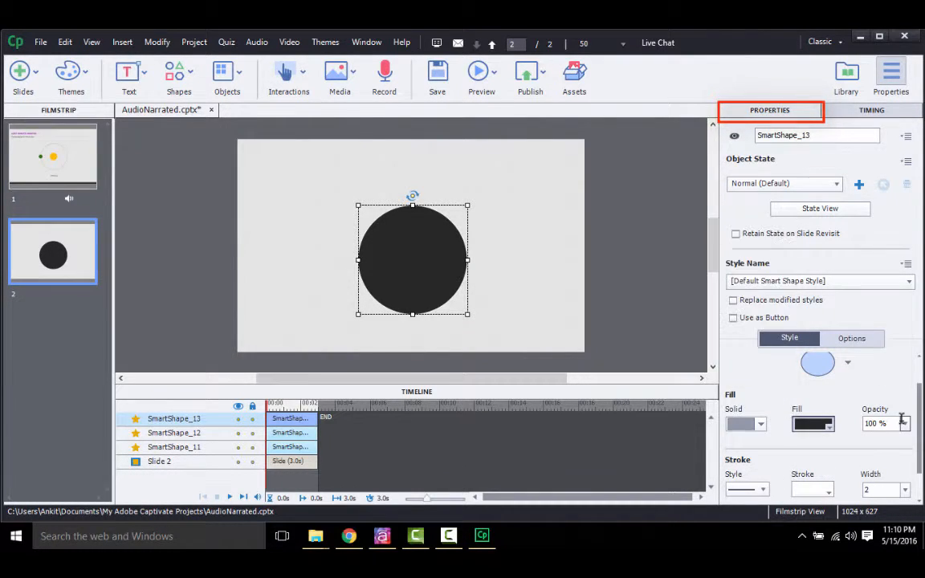
{"action": "left_click", "coordinate": [905, 421]}
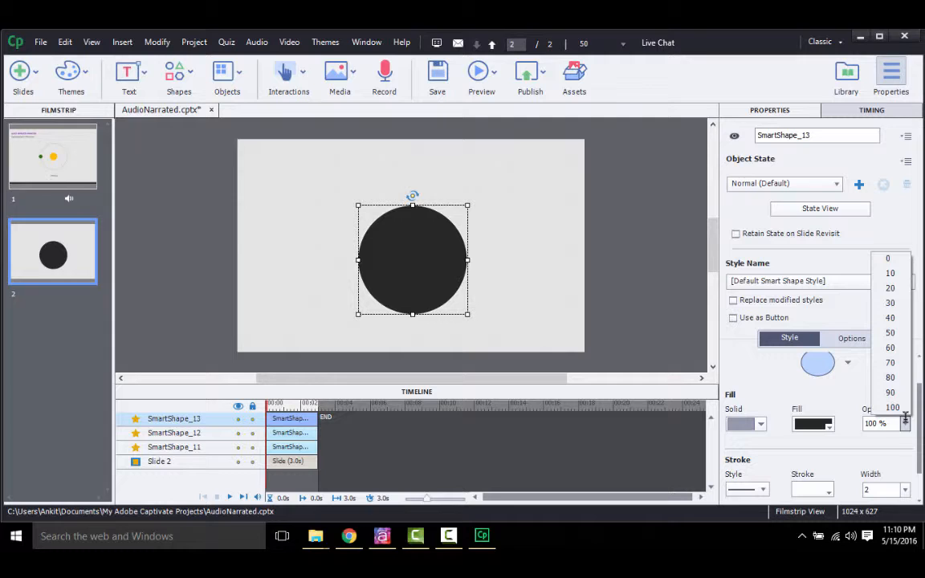
{"action": "left_click", "coordinate": [896, 257]}
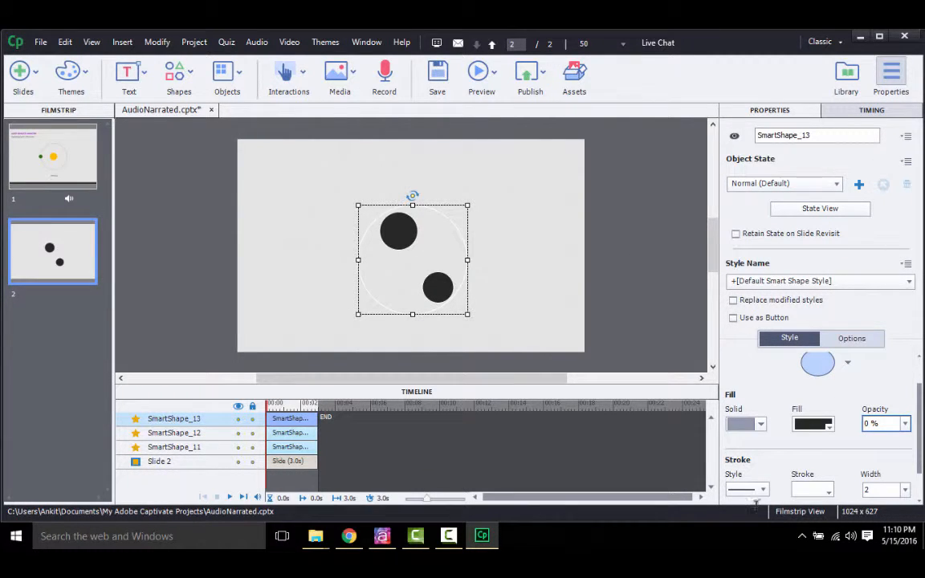
{"action": "left_click_drag", "start_coordinate": [920, 430], "coordinate": [921, 447]}
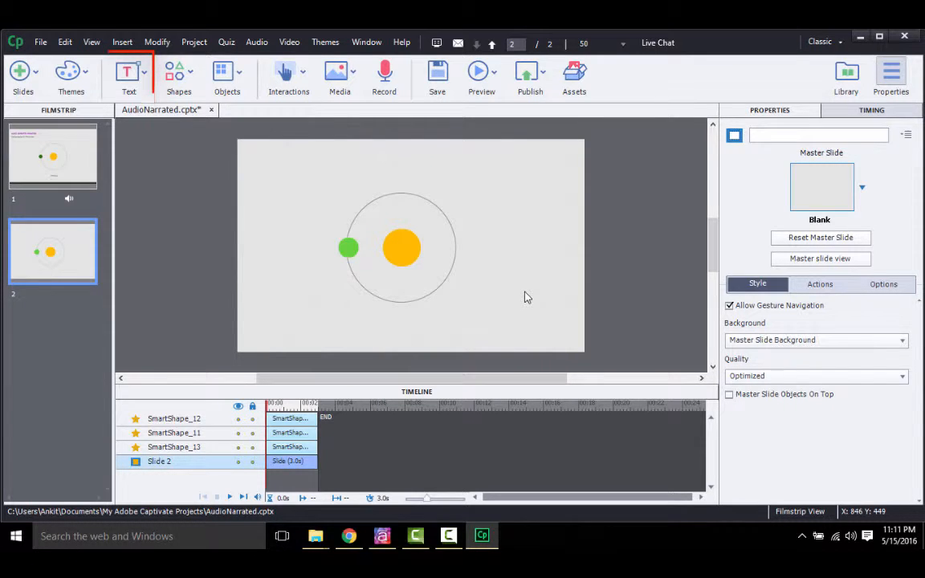
- Add a text caption reading "365 days" to slide 2
{"action": "left_click", "coordinate": [131, 75]}
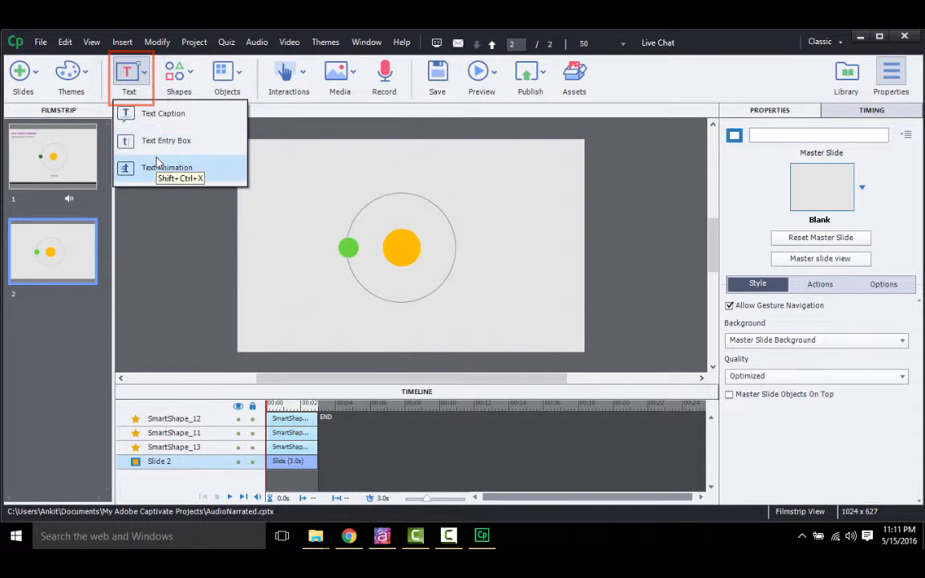
{"action": "left_click", "coordinate": [157, 113]}
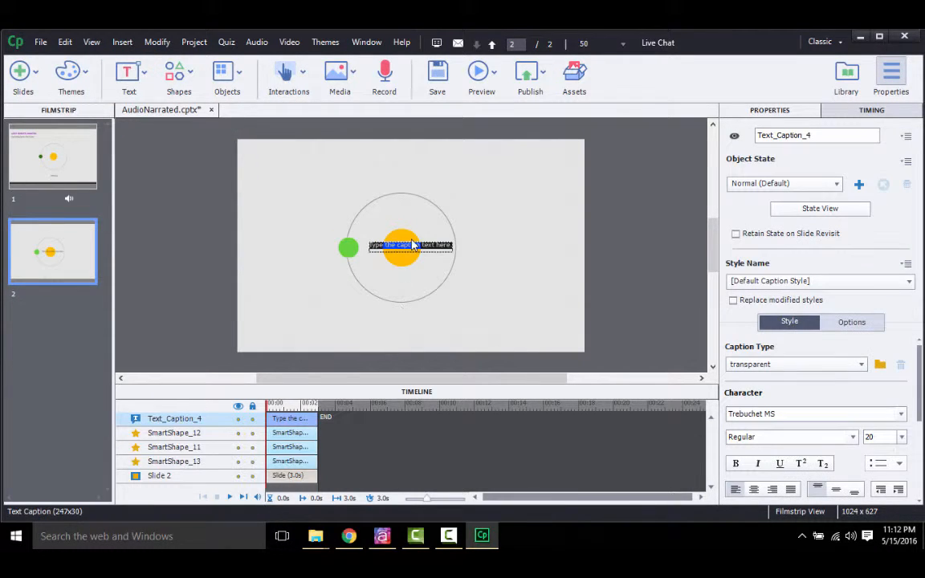
{"action": "type", "text": "Sun"}
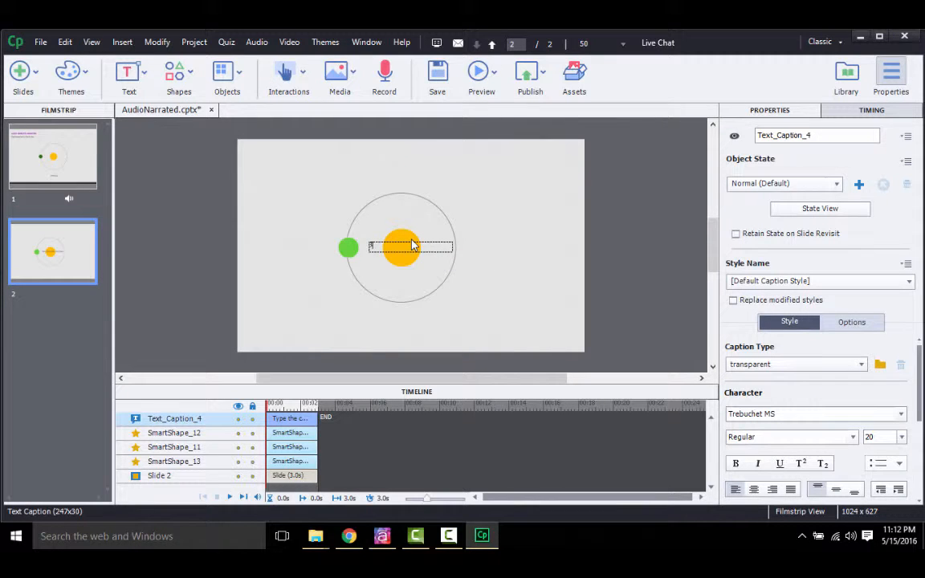
{"action": "type", "text": " days"}
{"action": "key", "text": "Escape"}
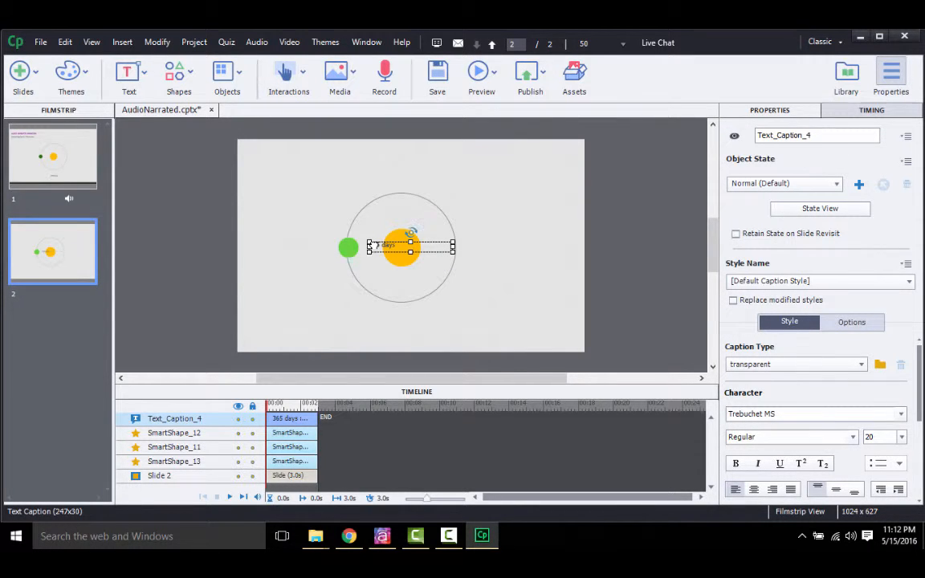
- Move the "365 days" caption below the orbit circle and narrow its box to about 84 px wide
{"action": "left_click_drag", "start_coordinate": [373, 245], "coordinate": [373, 322]}
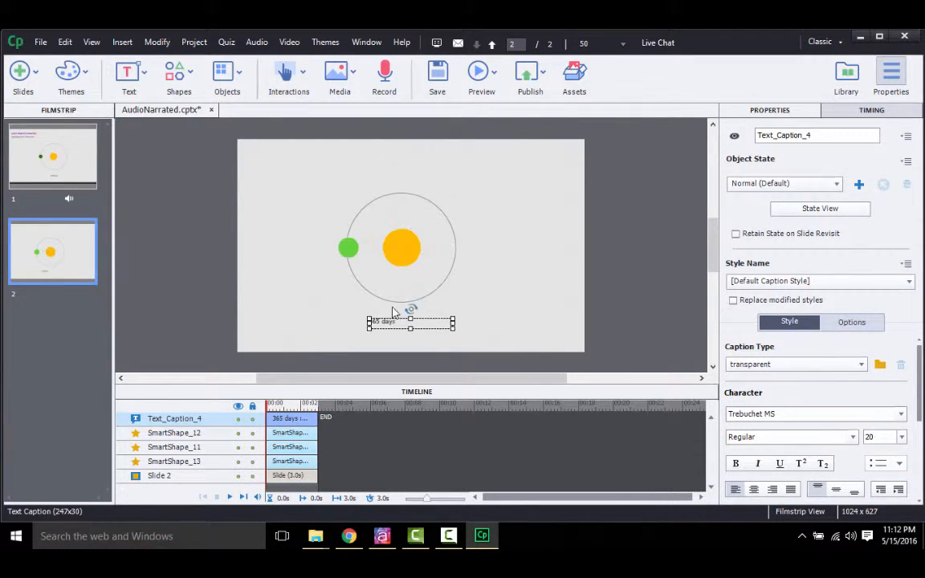
{"action": "left_click_drag", "start_coordinate": [453, 323], "coordinate": [400, 324]}
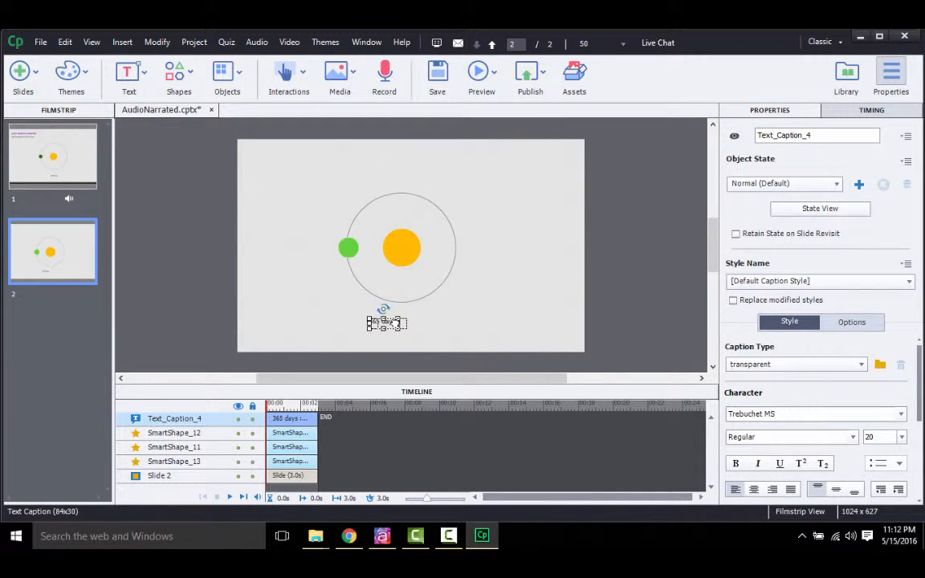
{"action": "left_click", "coordinate": [496, 299]}
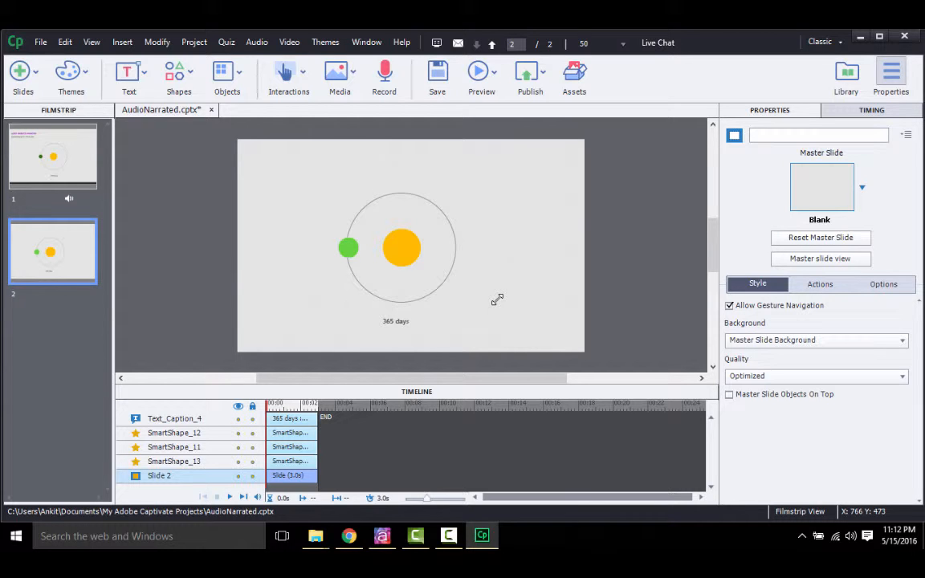
- Apply the Circle motion path effect to the green Earth circle
{"action": "left_click", "coordinate": [350, 249]}
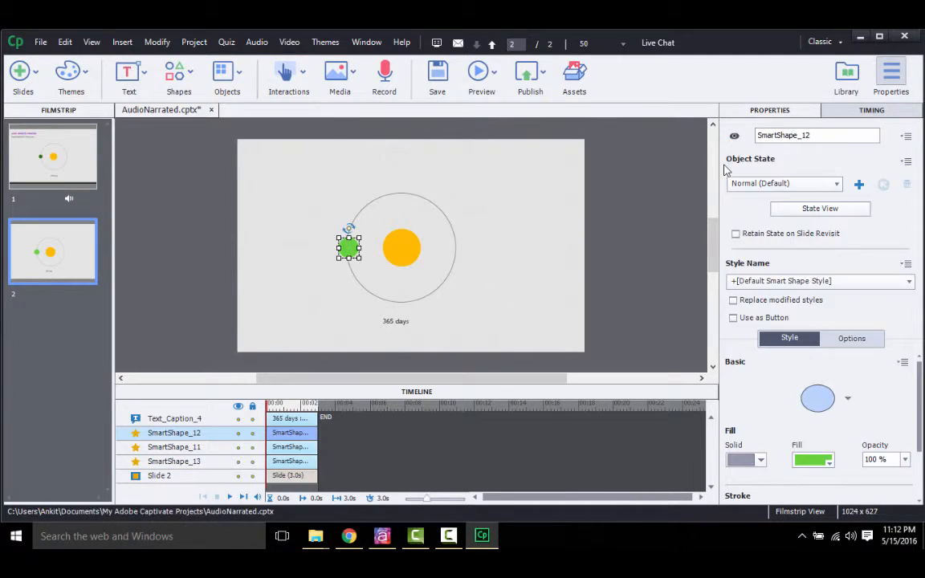
{"action": "left_click", "coordinate": [857, 111]}
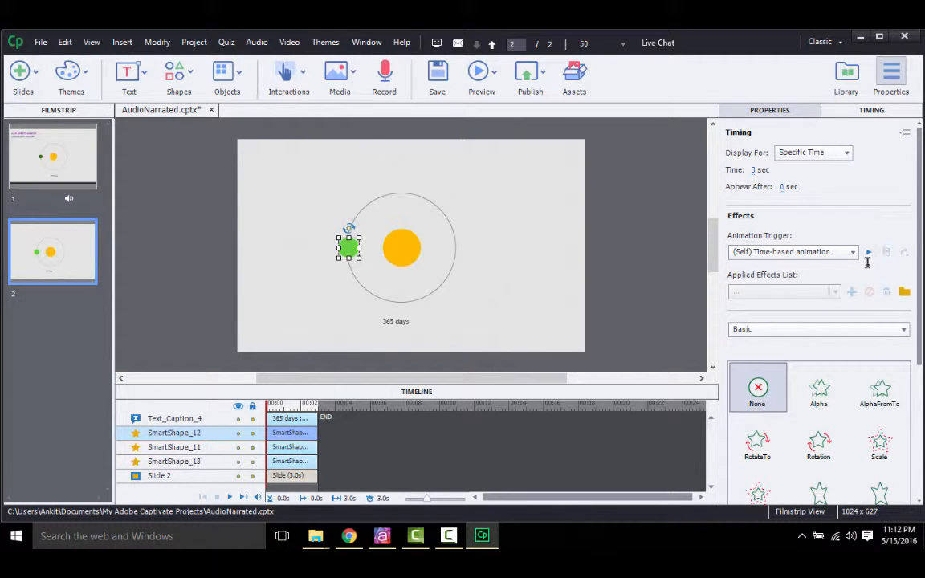
{"action": "scroll", "coordinate": [918, 240], "scroll_direction": "down", "scroll_amount": 2}
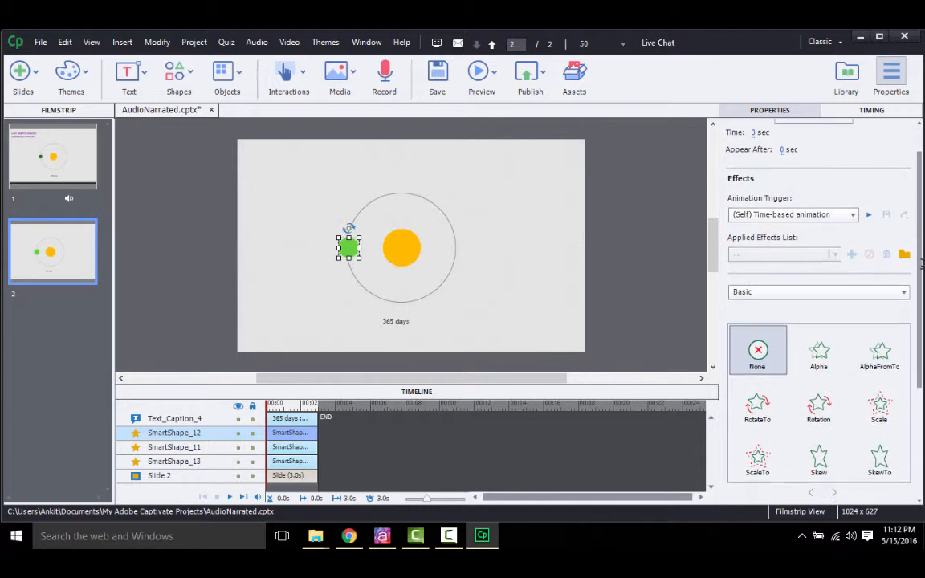
{"action": "left_click", "coordinate": [896, 261]}
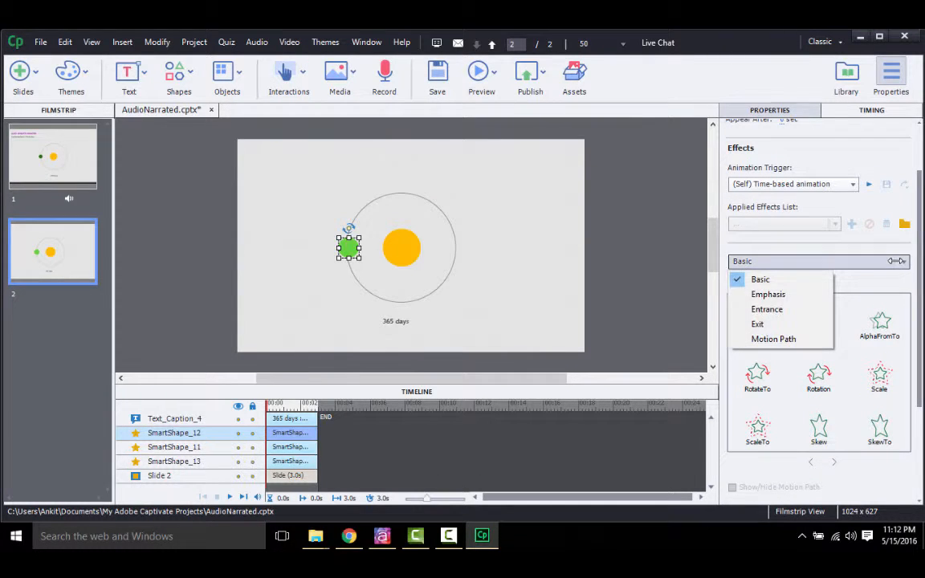
{"action": "left_click", "coordinate": [813, 338]}
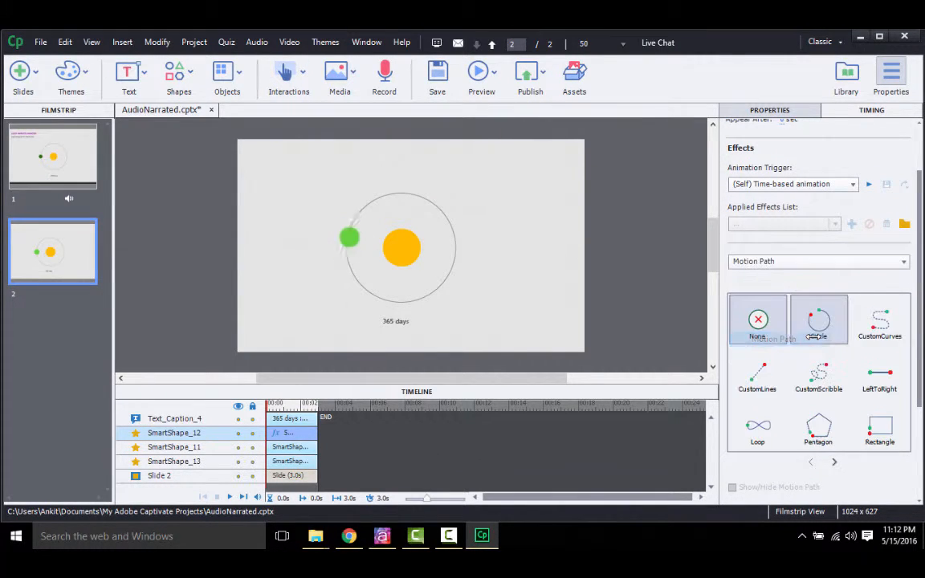
{"action": "left_click", "coordinate": [817, 338]}
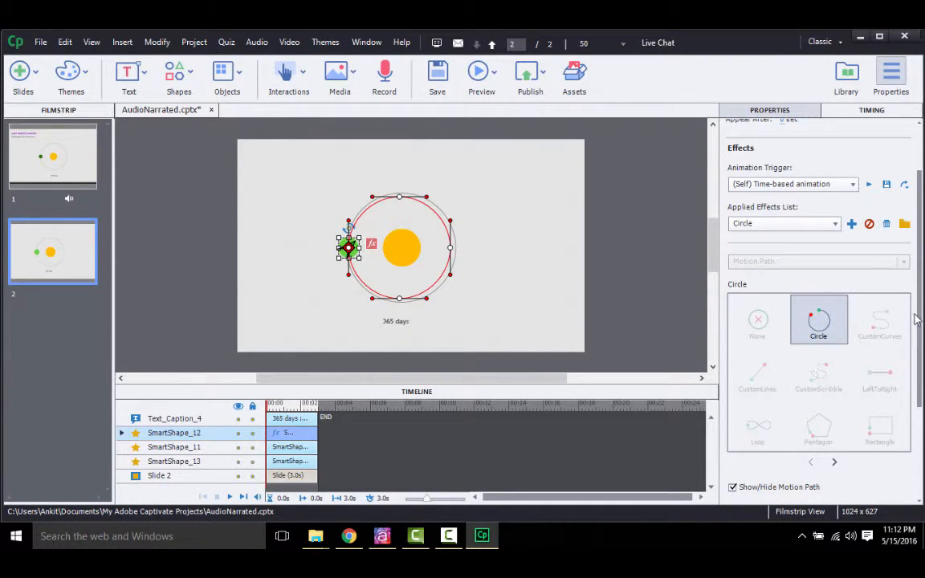
{"action": "scroll", "coordinate": [829, 294], "scroll_direction": "down", "scroll_amount": 3}
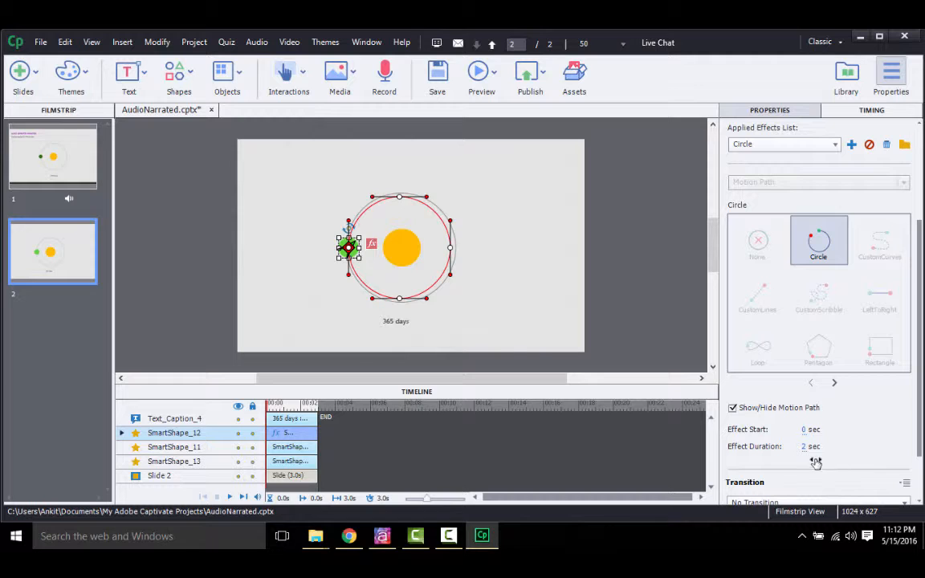
- Shrink the orbit circle from two opposite corners so its outline matches the Earth's circular motion path
{"action": "left_click", "coordinate": [448, 296]}
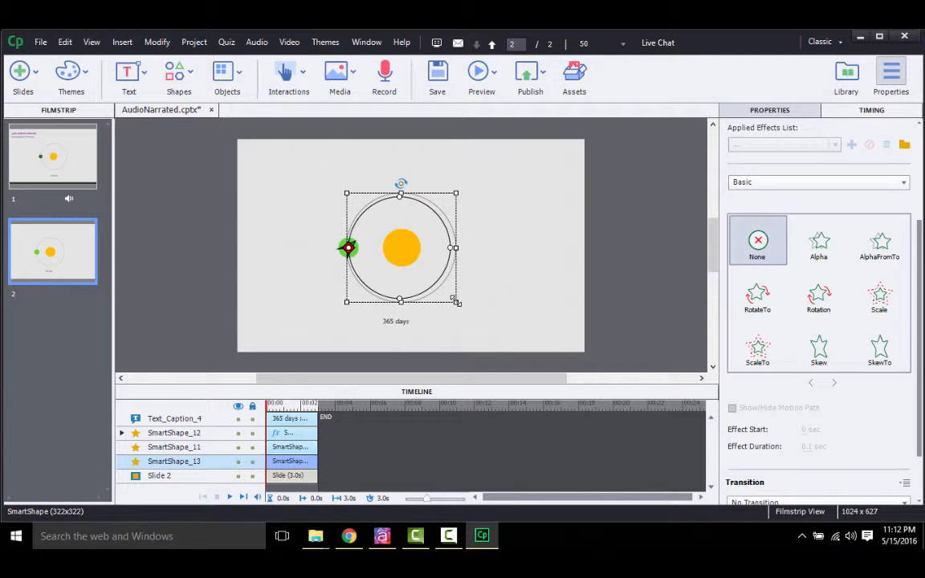
{"action": "left_click_drag", "start_coordinate": [456, 301], "coordinate": [450, 297]}
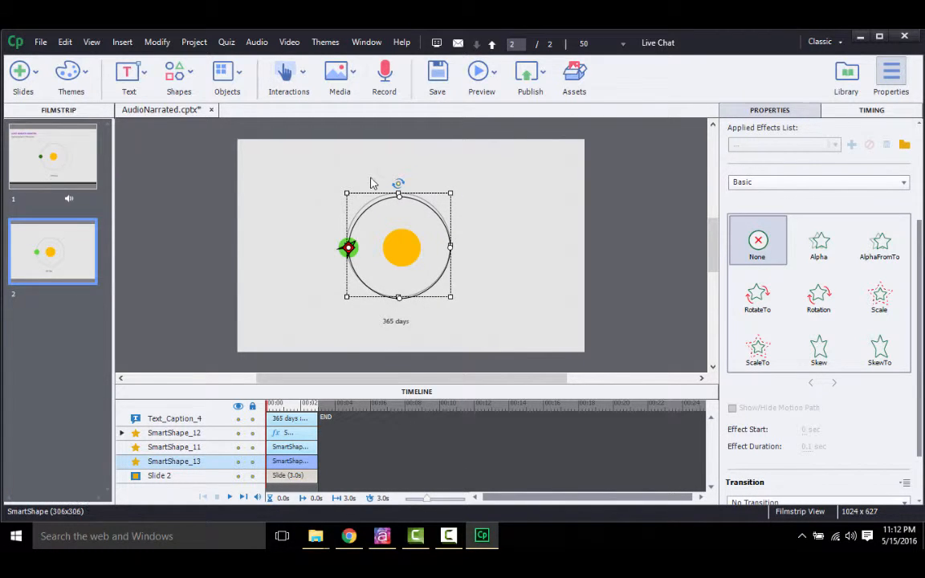
{"action": "left_click_drag", "start_coordinate": [346, 193], "coordinate": [349, 196]}
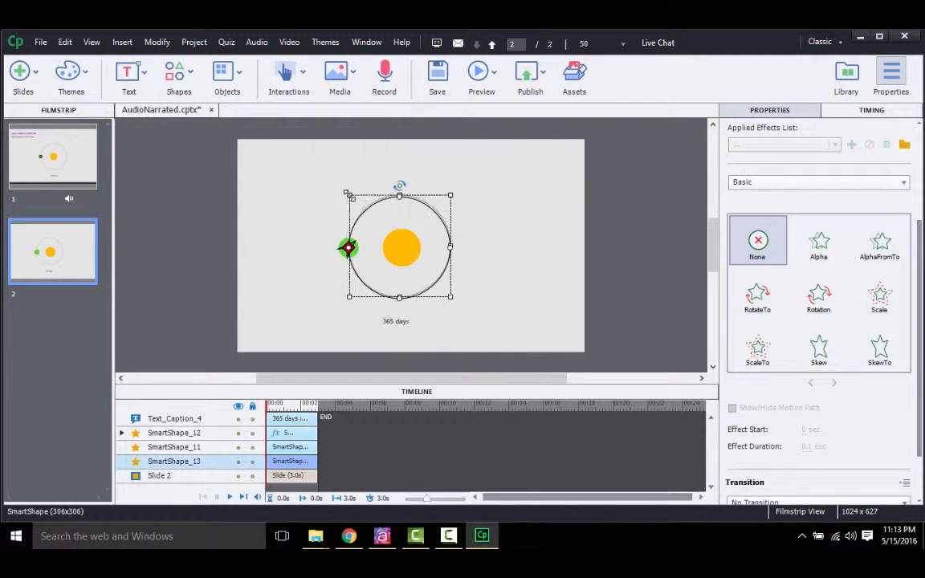
{"action": "left_click", "coordinate": [497, 239]}
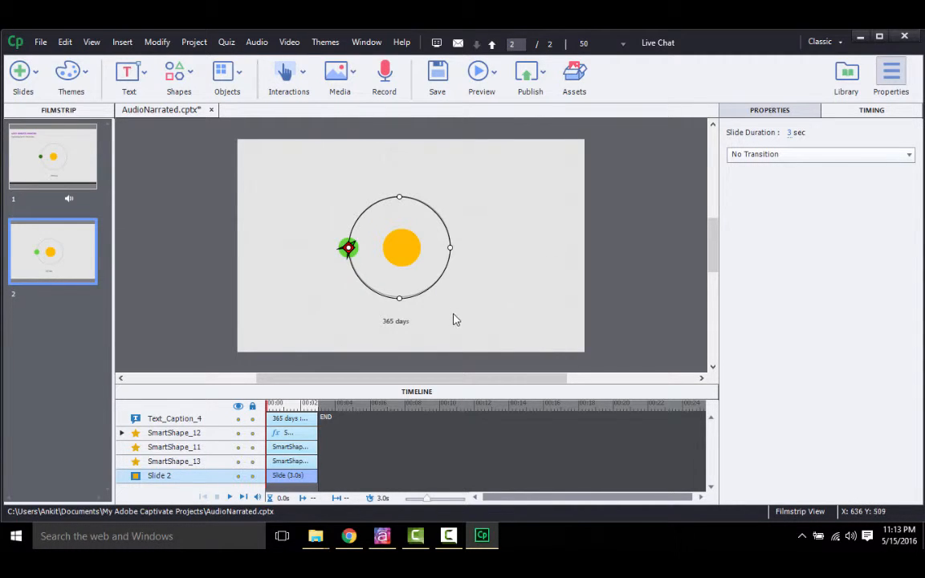
- Apply the Alpha effect to the "365 days" caption
{"action": "left_click", "coordinate": [407, 325]}
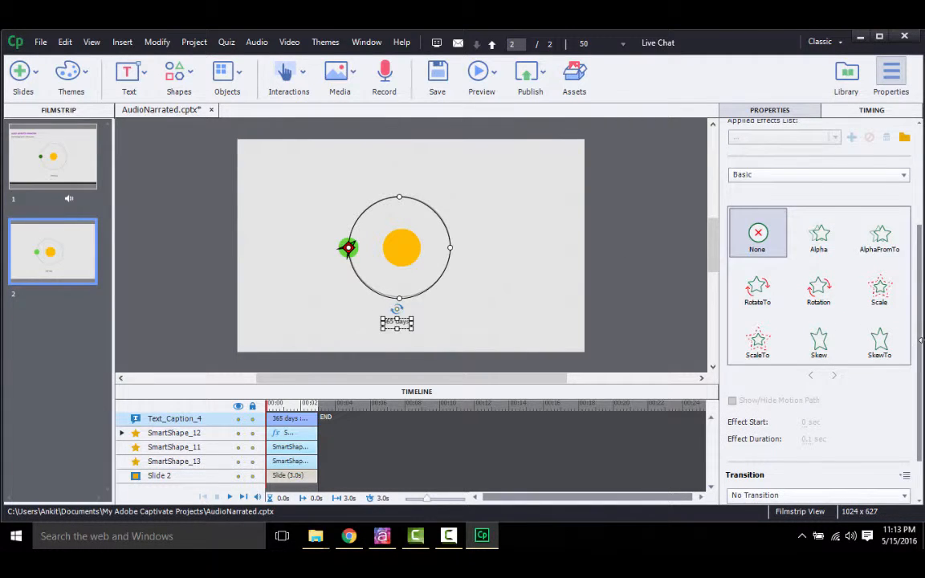
{"action": "scroll", "coordinate": [827, 261], "scroll_direction": "up", "scroll_amount": 1}
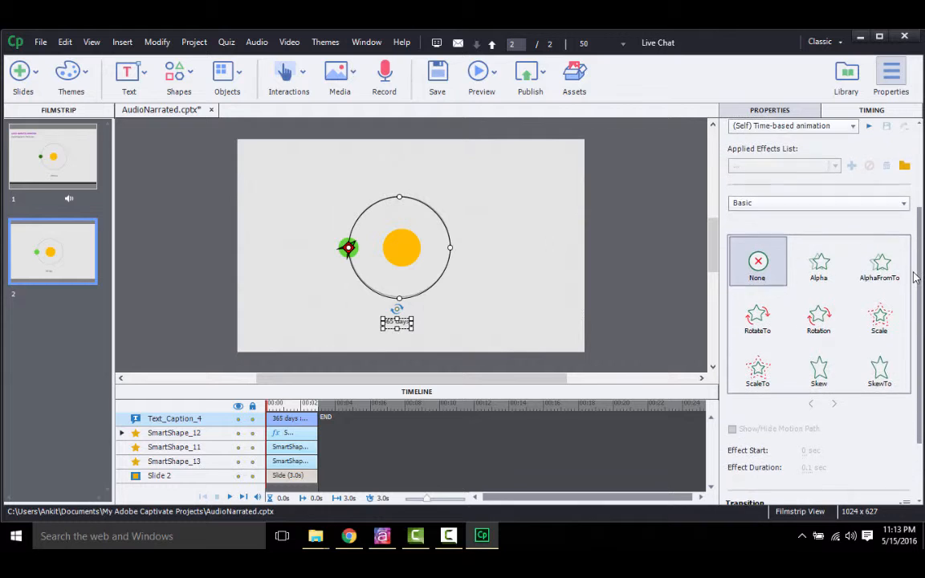
{"action": "left_click", "coordinate": [881, 260]}
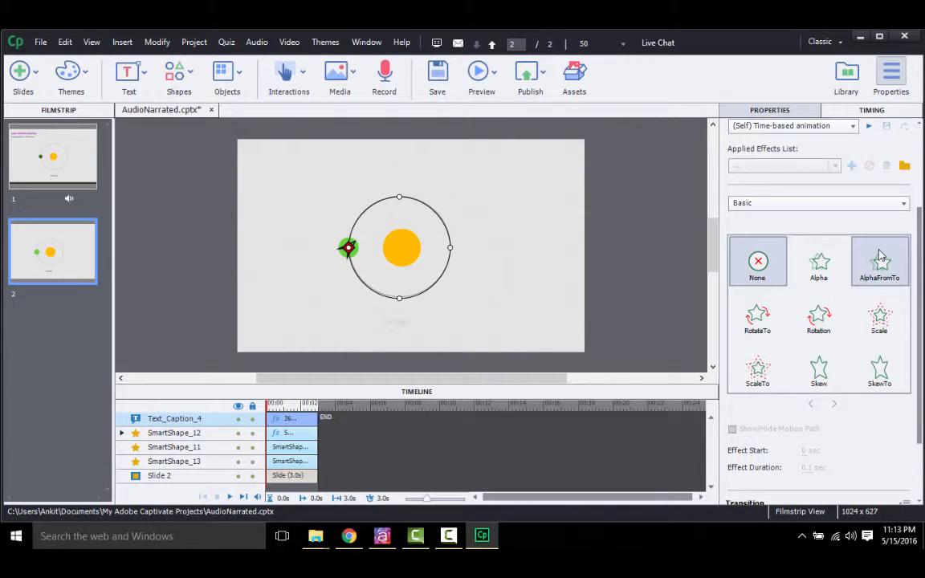
{"action": "left_click", "coordinate": [822, 268]}
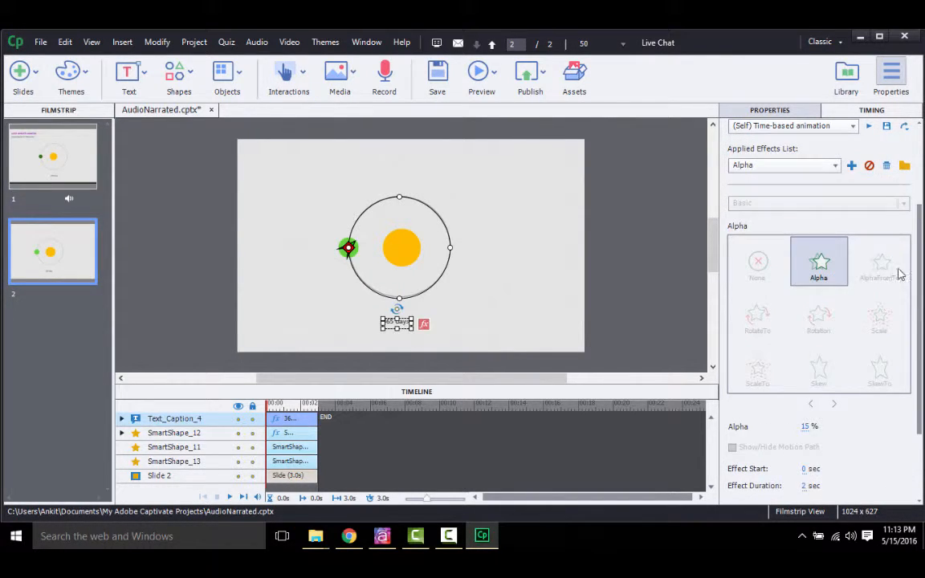
- Set the caption's Alpha effect value to 60%
{"action": "left_click", "coordinate": [806, 426]}
{"action": "double_click", "coordinate": [806, 426]}
{"action": "left_click", "coordinate": [806, 425]}
{"action": "double_click", "coordinate": [806, 426]}
{"action": "type", "text": "60"}
{"action": "key", "text": "Return"}
{"action": "left_click", "coordinate": [304, 312]}
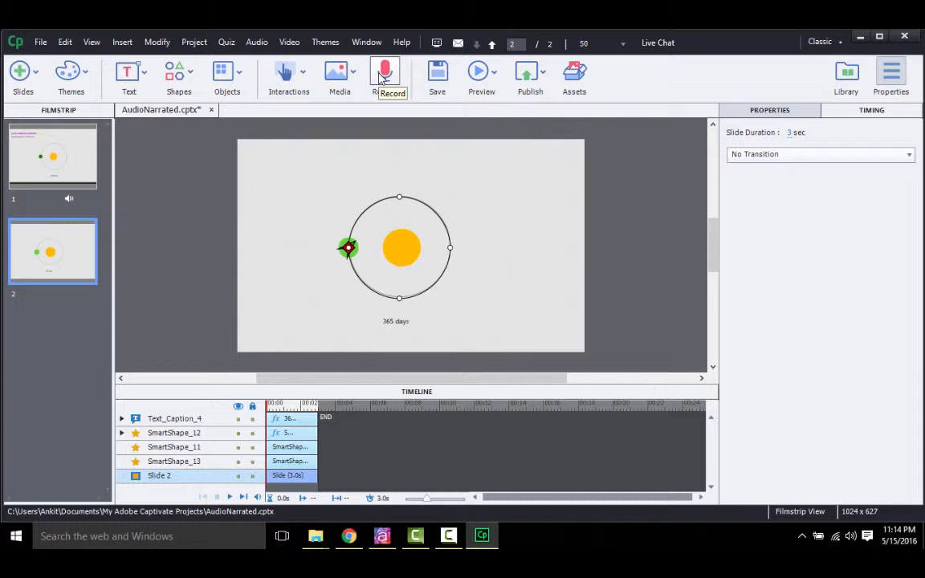
- Import the "revolove" audio file from the Audio Narrated Animation folder onto slide 2
{"action": "left_click", "coordinate": [355, 71]}
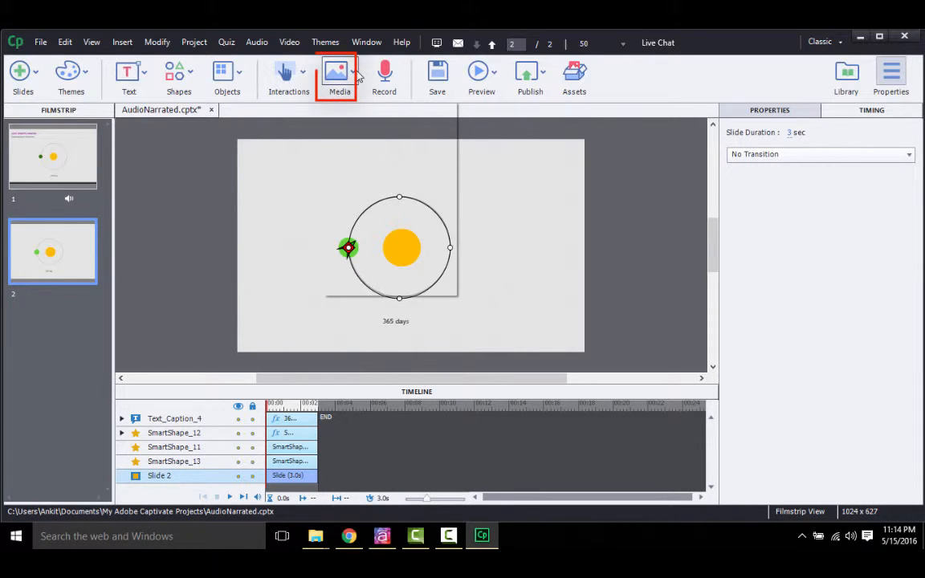
{"action": "left_click", "coordinate": [358, 170]}
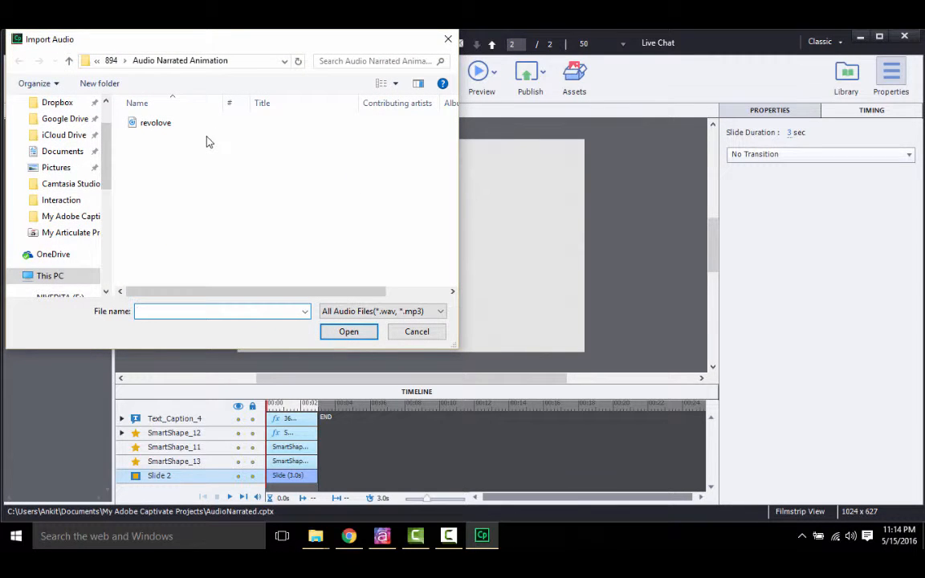
{"action": "left_click", "coordinate": [183, 122]}
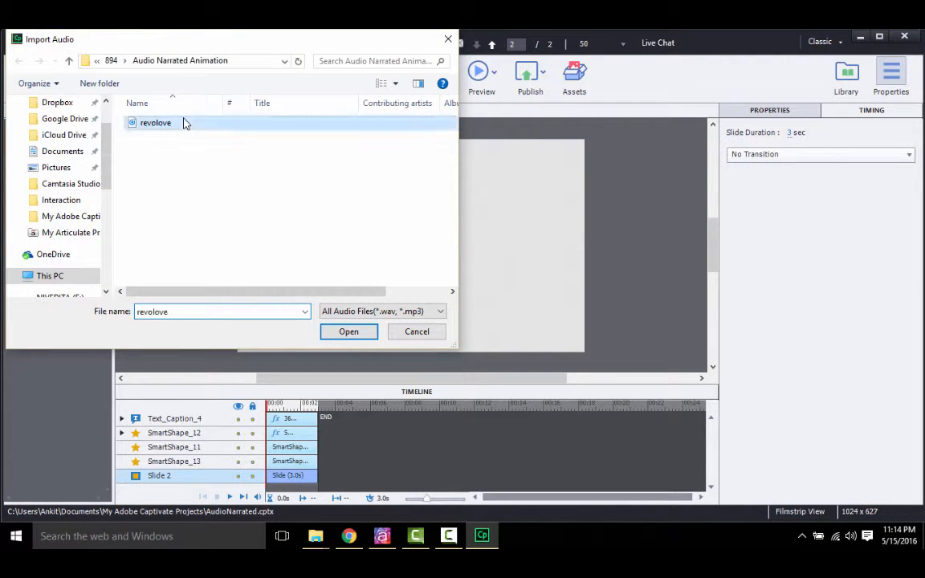
{"action": "left_click", "coordinate": [347, 332]}
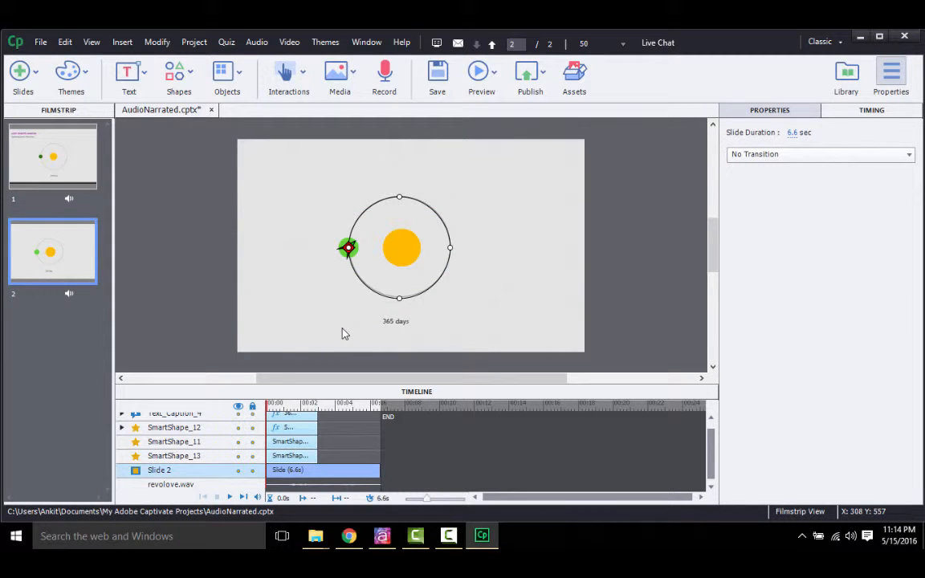
- Extend the timeline durations of the orbit circle, sun and Earth shapes together to 8.3 seconds
{"action": "left_click", "coordinate": [312, 454]}
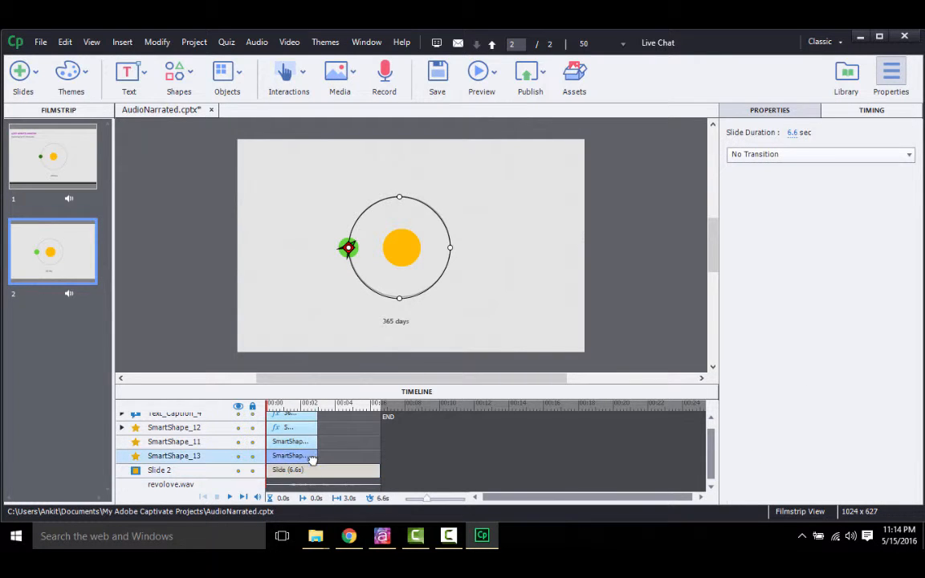
{"action": "left_click", "coordinate": [310, 440], "text": "ctrl"}
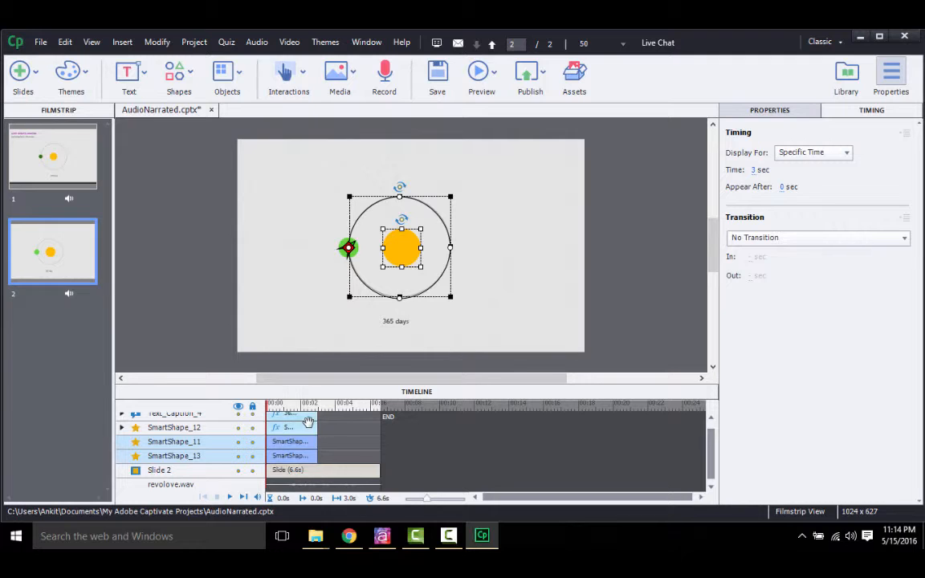
{"action": "left_click", "coordinate": [309, 426], "text": "ctrl"}
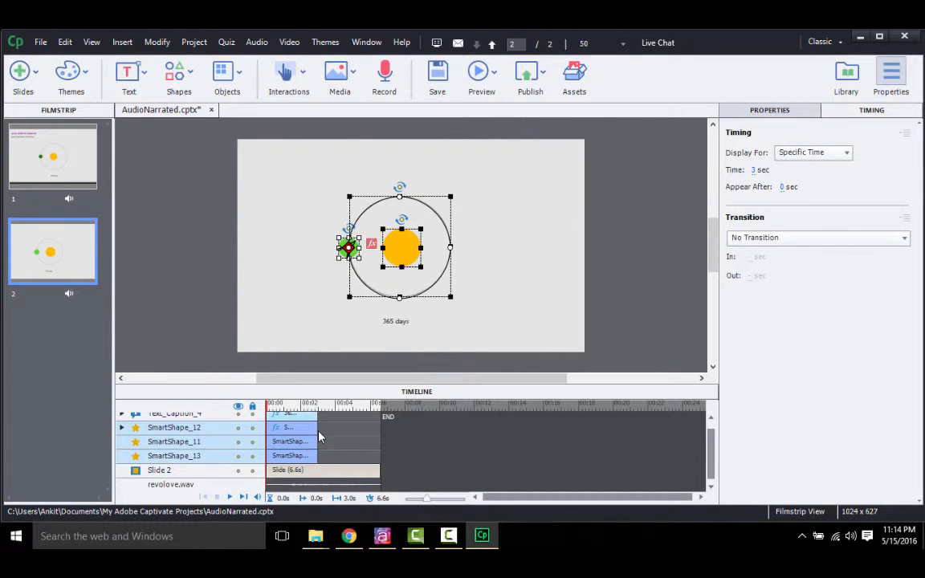
{"action": "left_click_drag", "start_coordinate": [318, 434], "coordinate": [379, 433]}
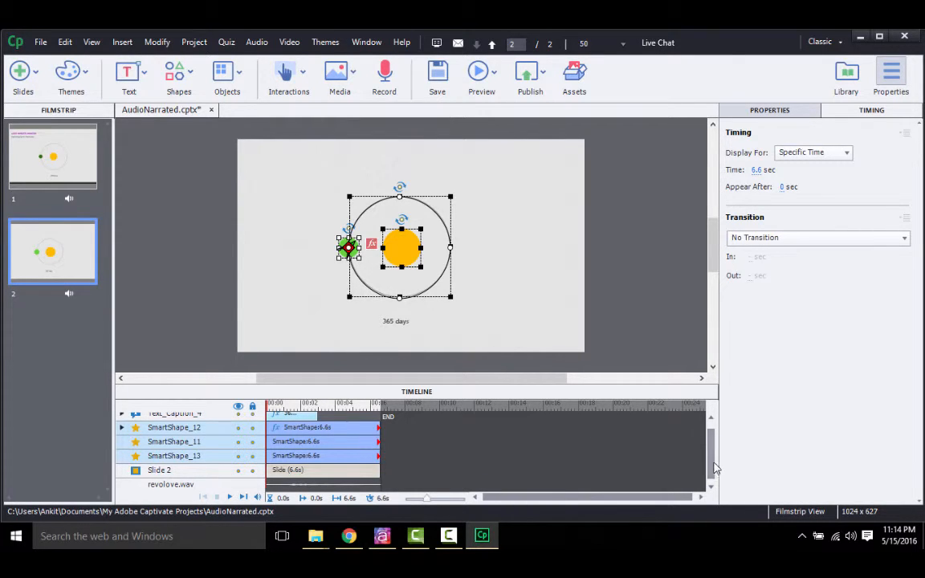
{"action": "scroll", "coordinate": [711, 450], "scroll_direction": "up", "scroll_amount": 1}
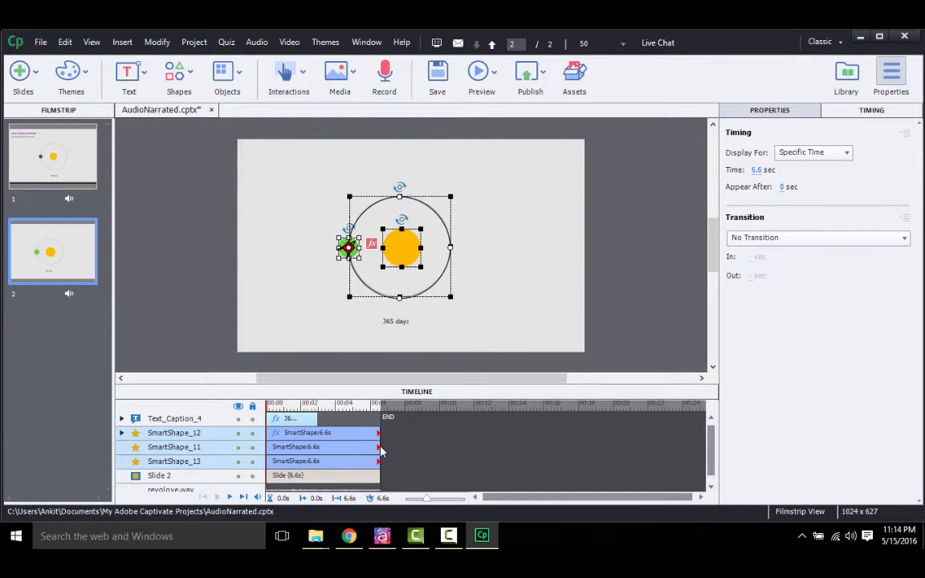
{"action": "left_click_drag", "start_coordinate": [377, 446], "coordinate": [408, 448]}
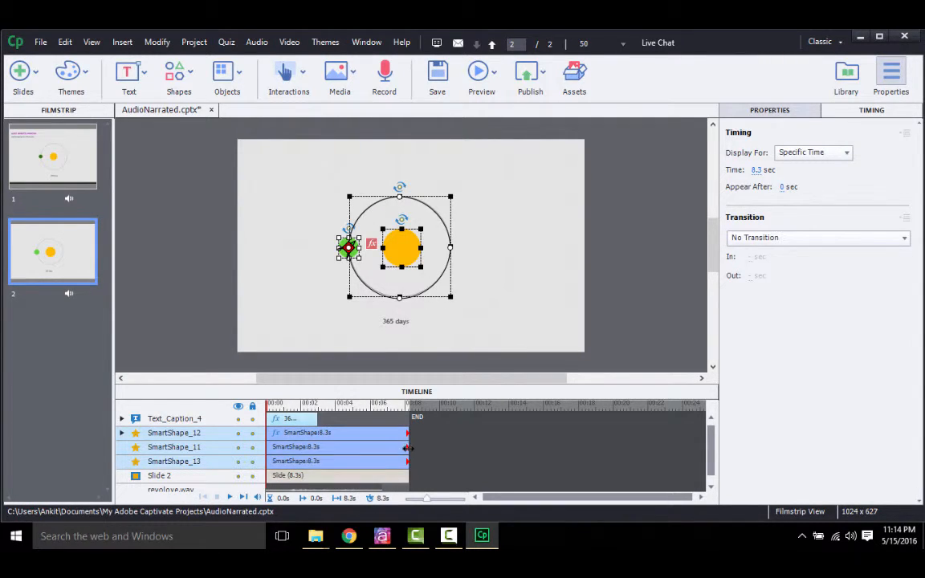
- Shift the revolove.wav narration to start at 1.8 seconds and move the "365 days" caption to the end of the slide's timeline
{"action": "left_click", "coordinate": [356, 490]}
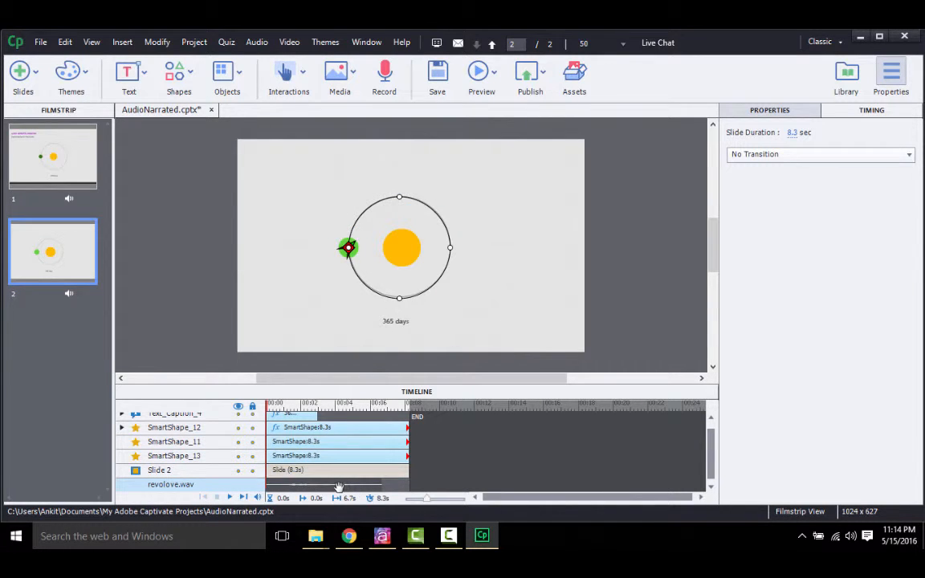
{"action": "left_click_drag", "start_coordinate": [338, 487], "coordinate": [369, 485]}
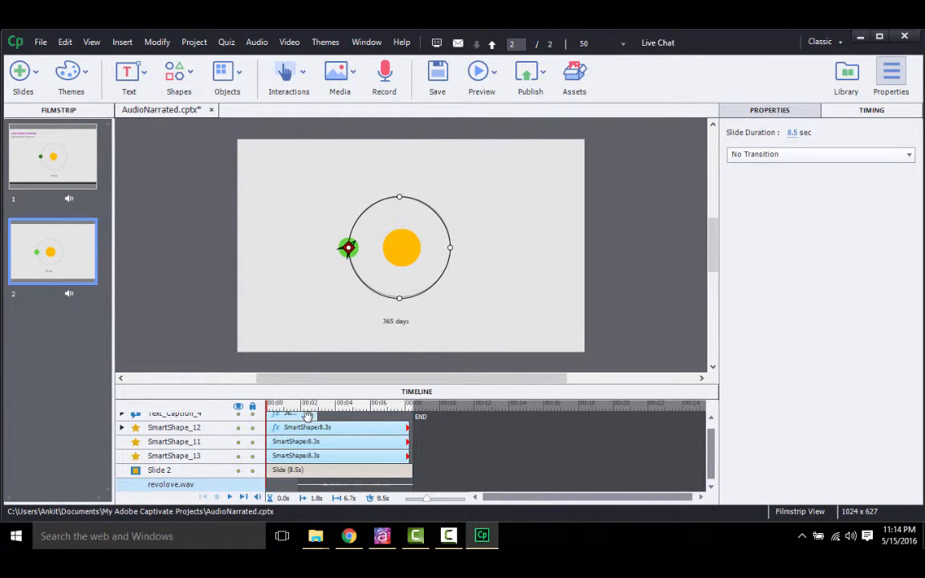
{"action": "left_click_drag", "start_coordinate": [308, 415], "coordinate": [404, 418]}
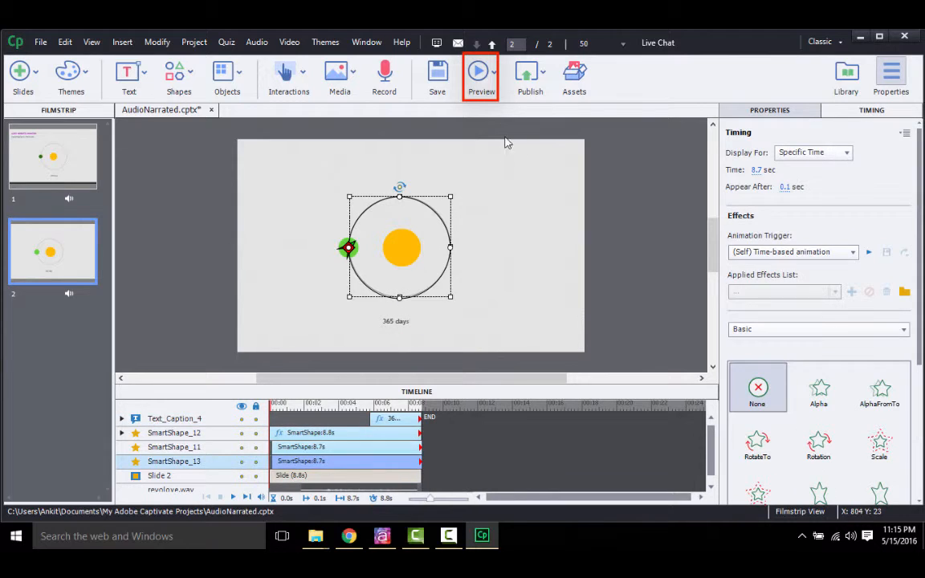
- Preview the project from slide 2 to check the narrated Earth animation, and close the preview
{"action": "left_click", "coordinate": [480, 72]}
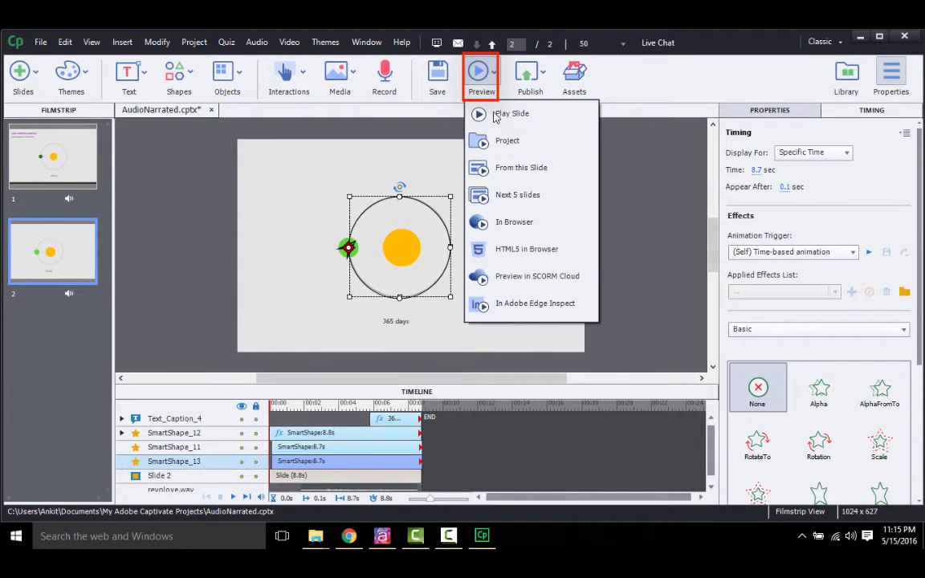
{"action": "left_click", "coordinate": [499, 167]}
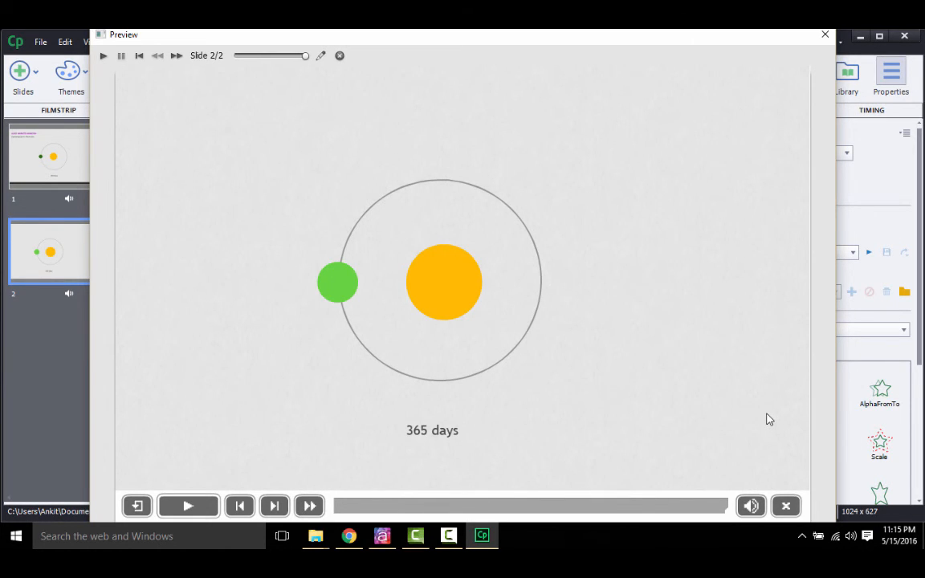
{"action": "left_click", "coordinate": [824, 36]}
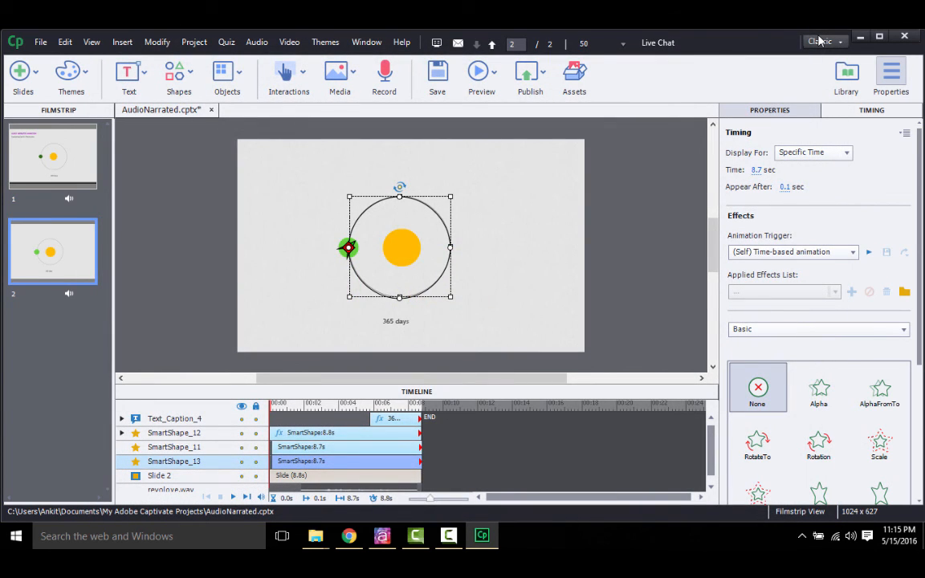